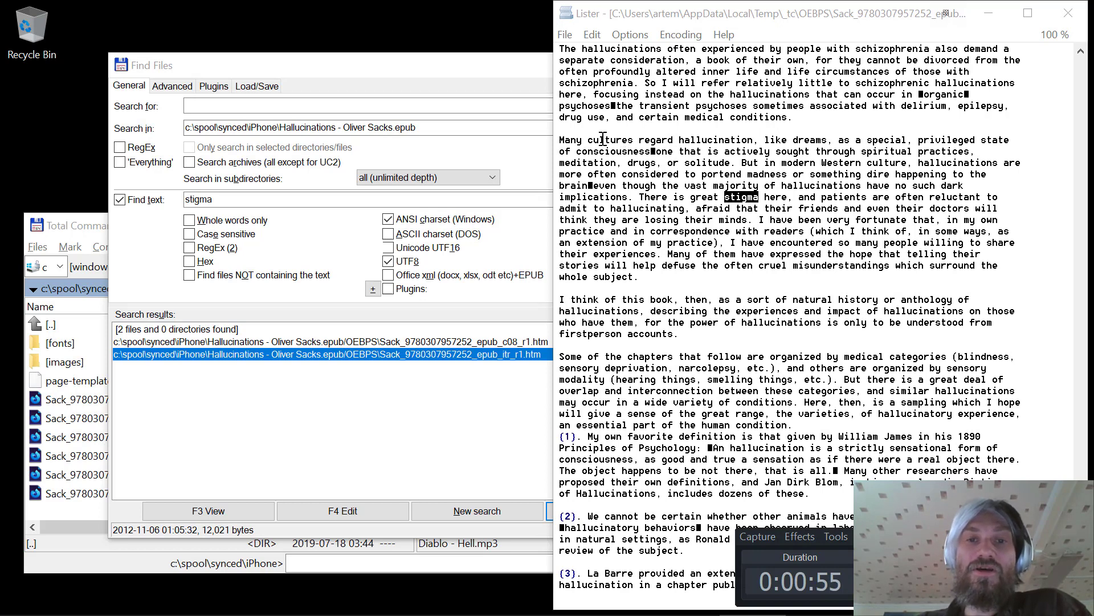
Step: Highlight and clear the hallucination sentence in Lister, then switch to Firefox's rhythmic gymnastic image results
{"action": "left_click_drag", "start_coordinate": [562, 143], "coordinate": [747, 139]}
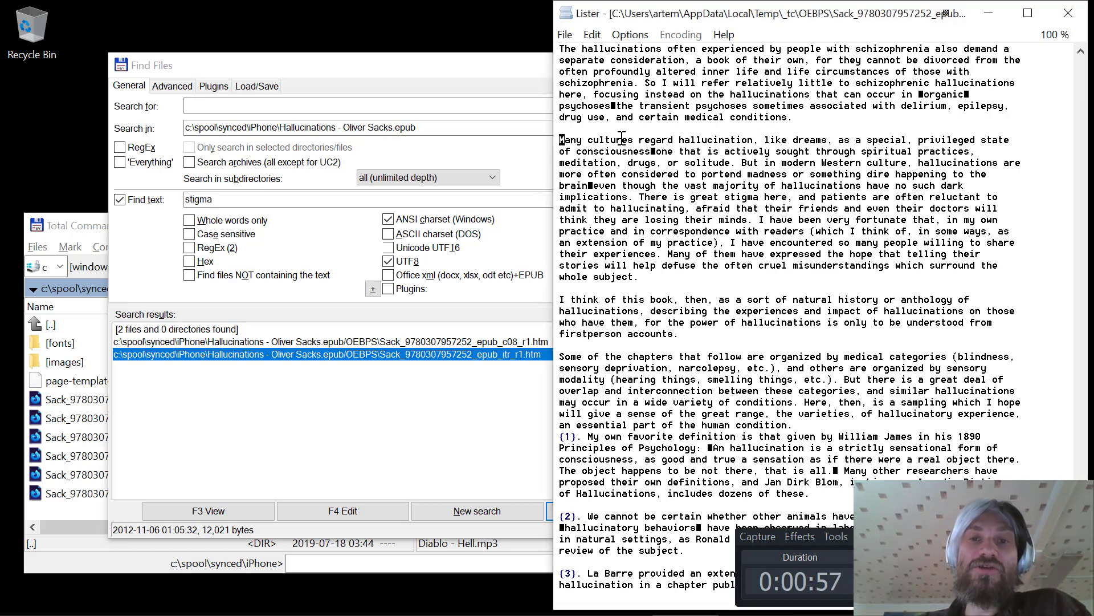
{"action": "left_click", "coordinate": [752, 141]}
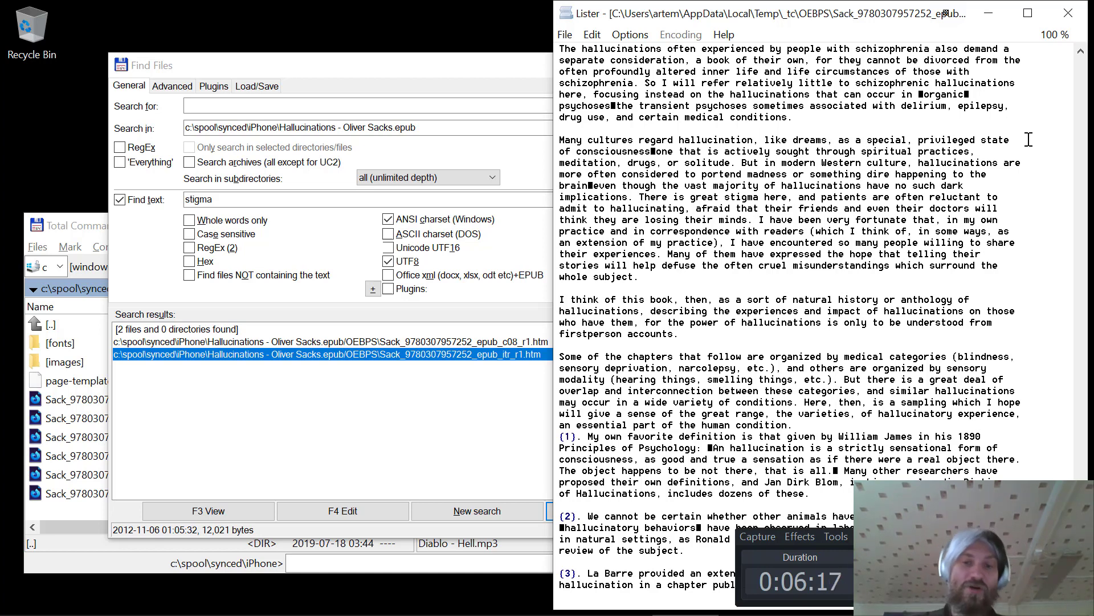
{"action": "key", "text": "alt+Tab"}
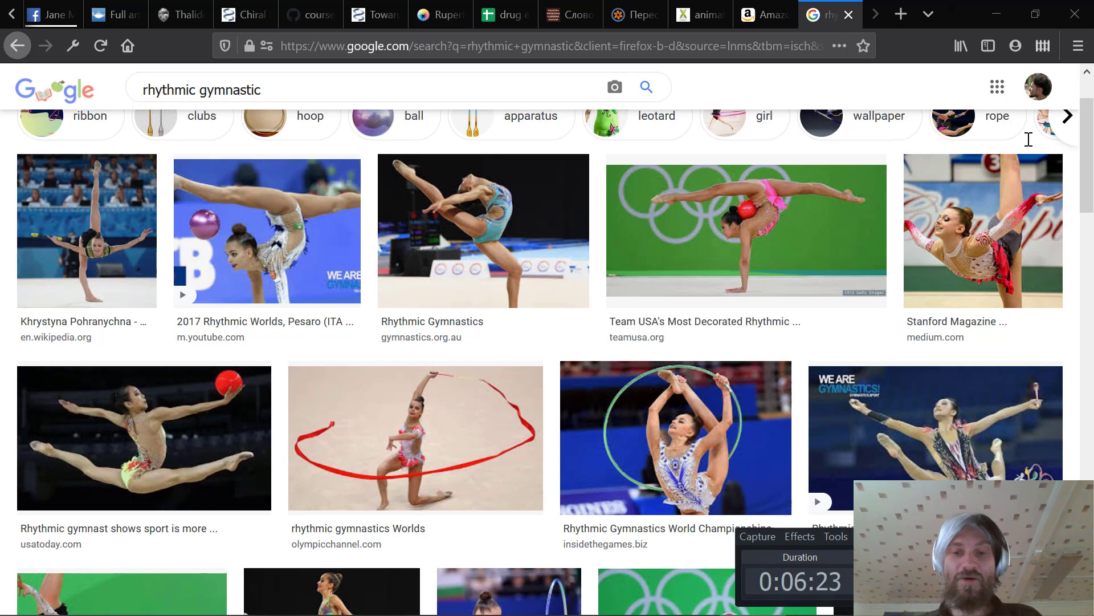
Step: Go to the 'charlie chaplin baster kiton' image results with the Chaplin–Keaton dressing-room preview
{"action": "key", "text": "alt+Left"}
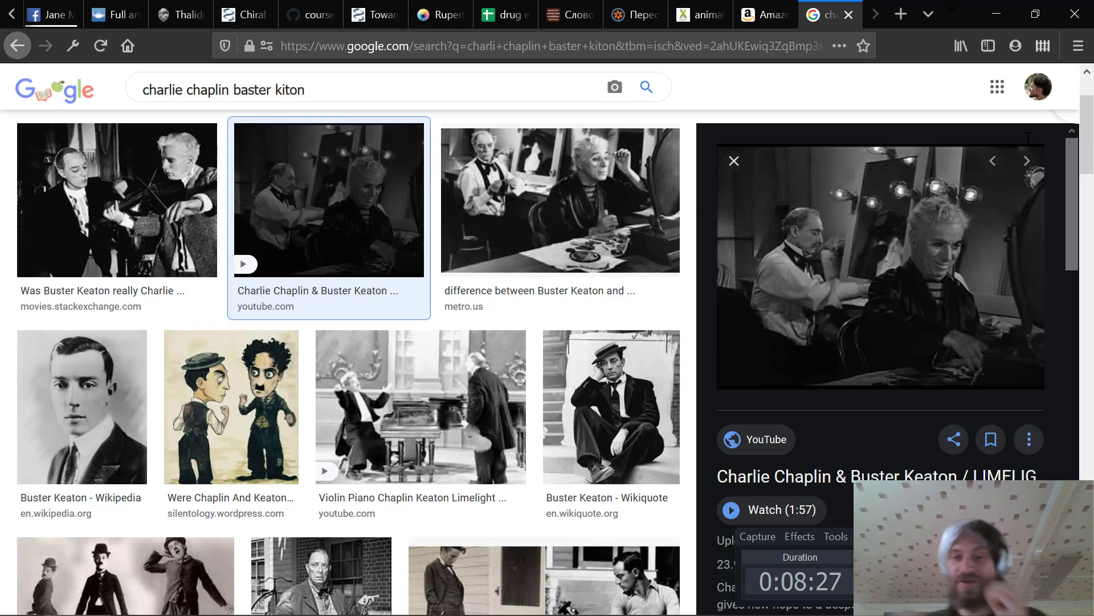
Step: Minimize Firefox to reveal the health,history.md closed-eye hallucination notes in VS Code
{"action": "left_click", "coordinate": [995, 14]}
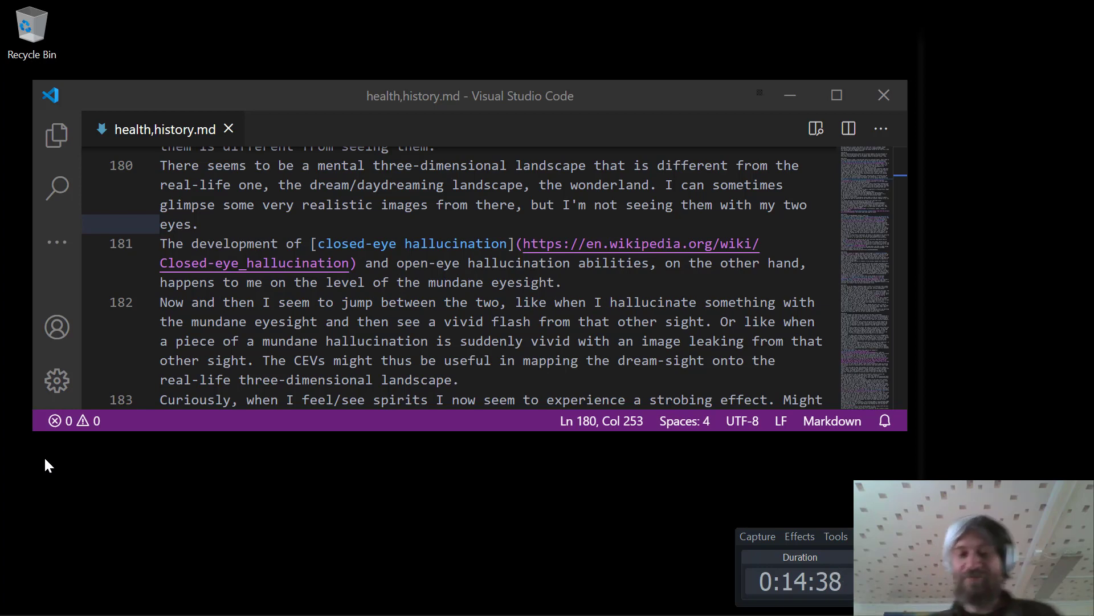
Step: Move from the VS Code notes to Life of a Wizard at the Dwarf King tariff scene
{"action": "key", "text": "ctrl+super+Right"}
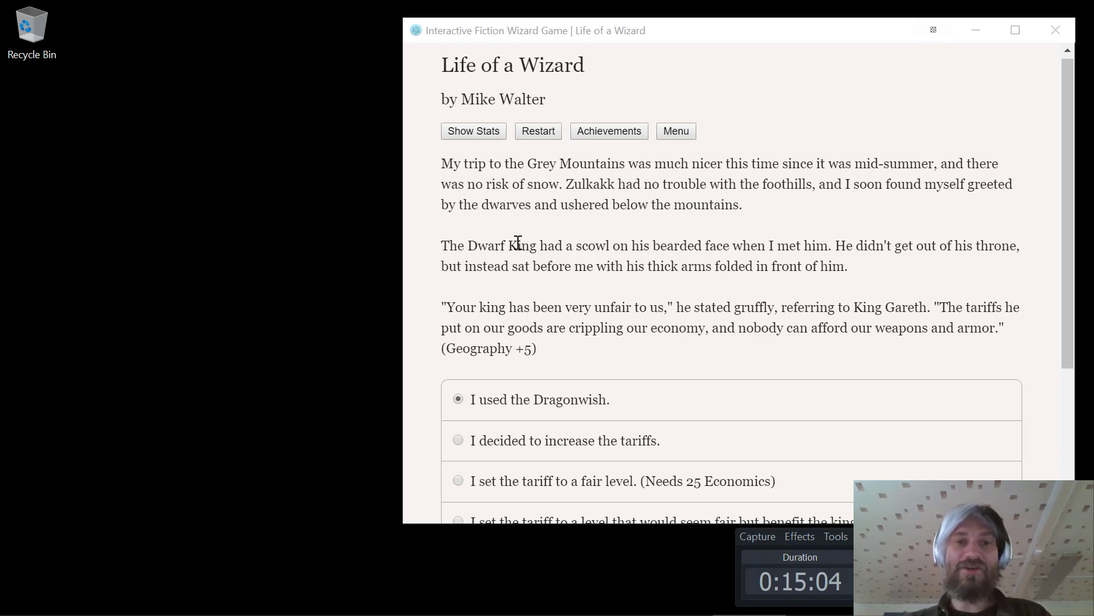
Step: Activate the Life of a Wizard window on the Dwarf King's tariff complaint and response choices
{"action": "left_click", "coordinate": [480, 246]}
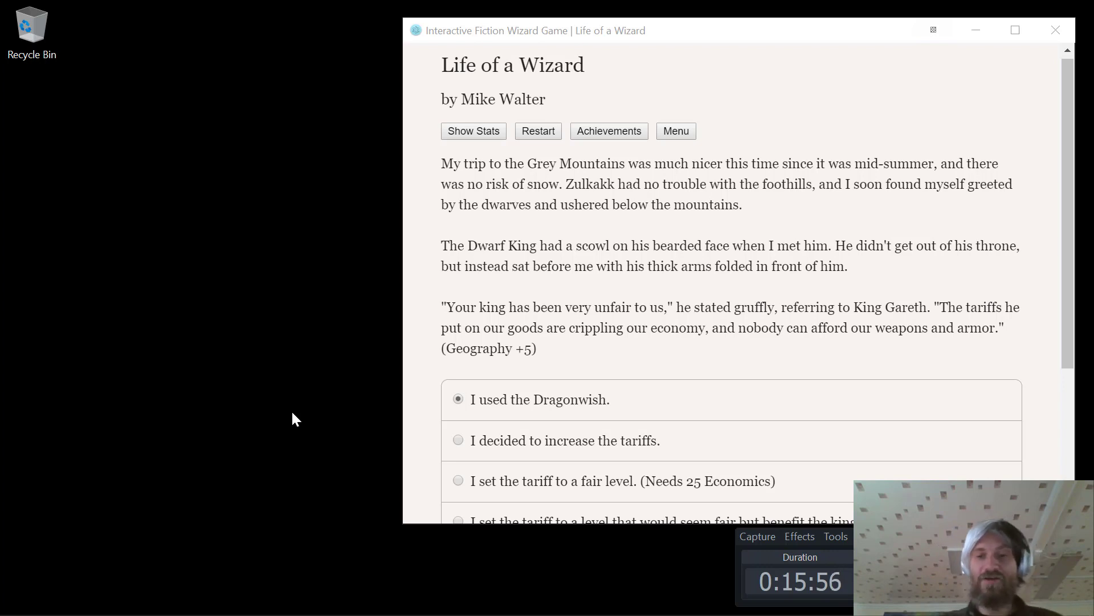
{"action": "key", "text": "alt+Tab"}
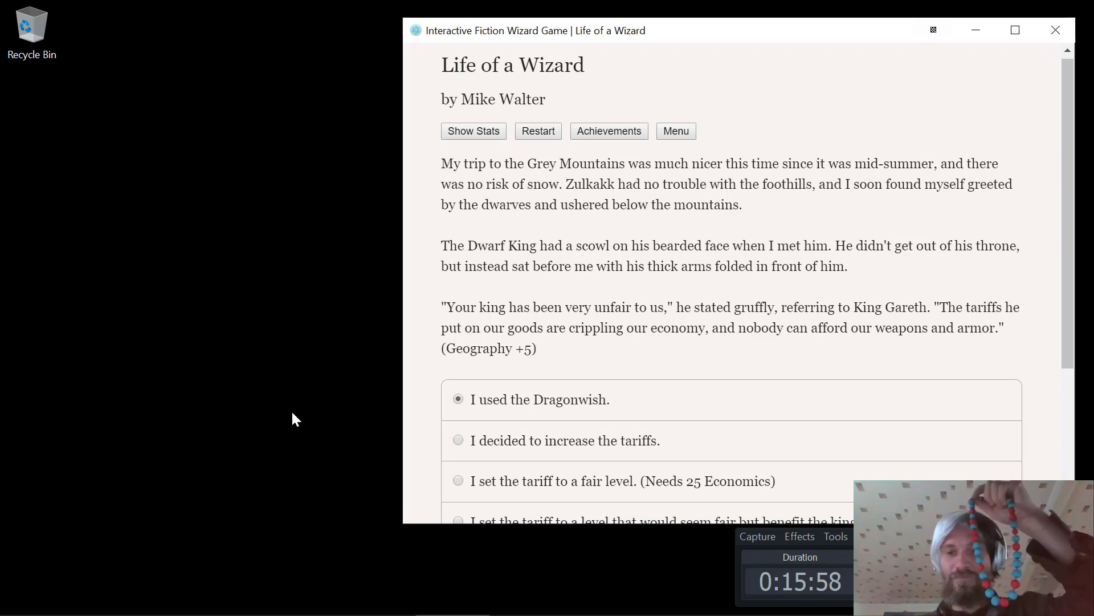